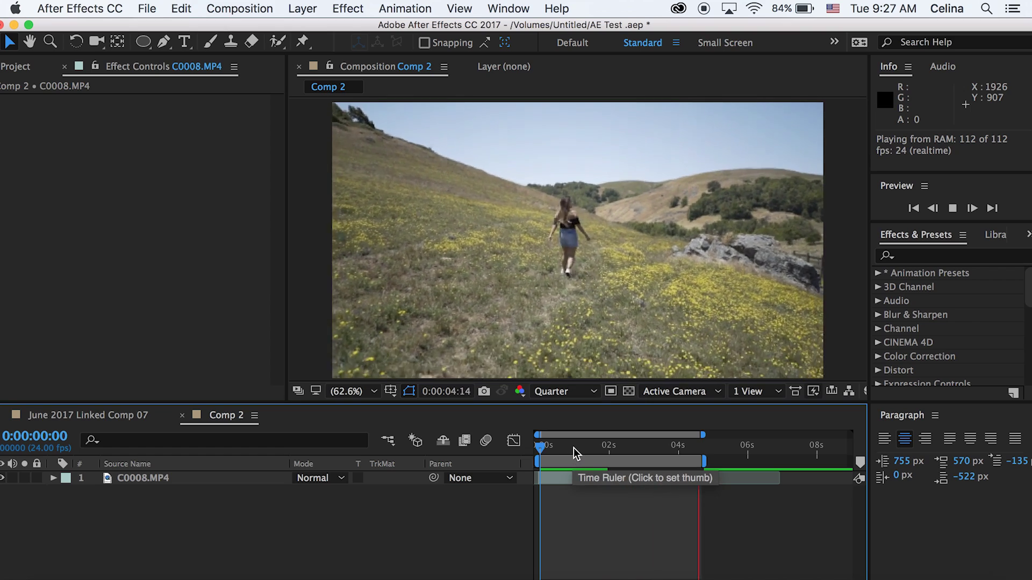
# - Stop the preview, then try duplicating the C0008.MP4 layer and undo it
pyautogui.press('space')
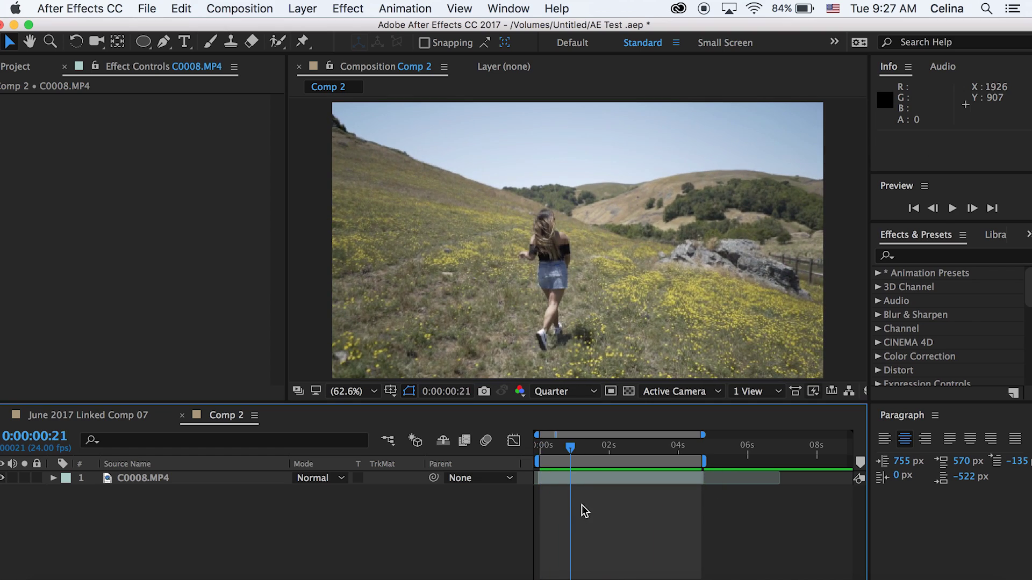
pyautogui.click(571, 481)
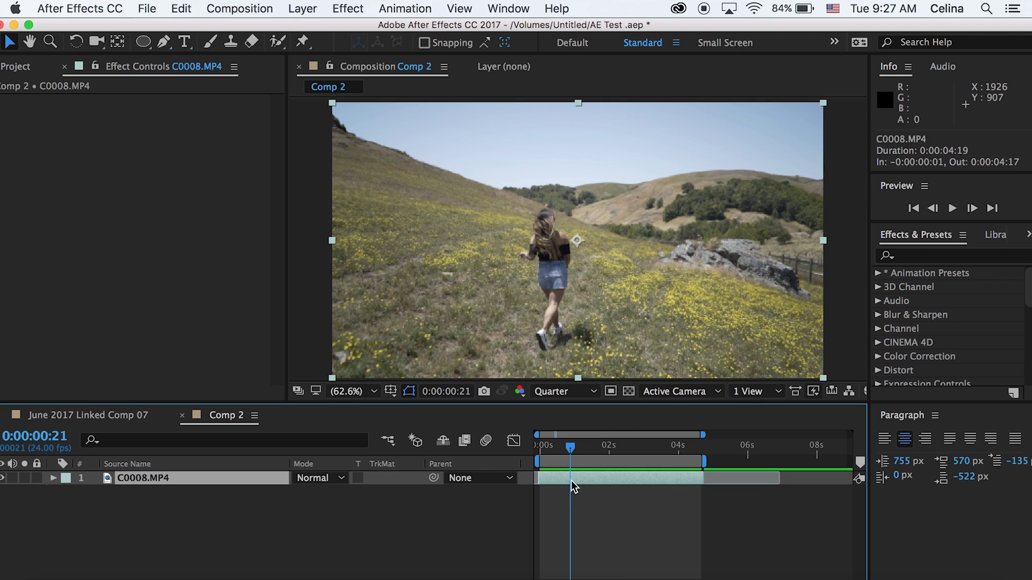
pyautogui.hotkey('ctrl', 'd')
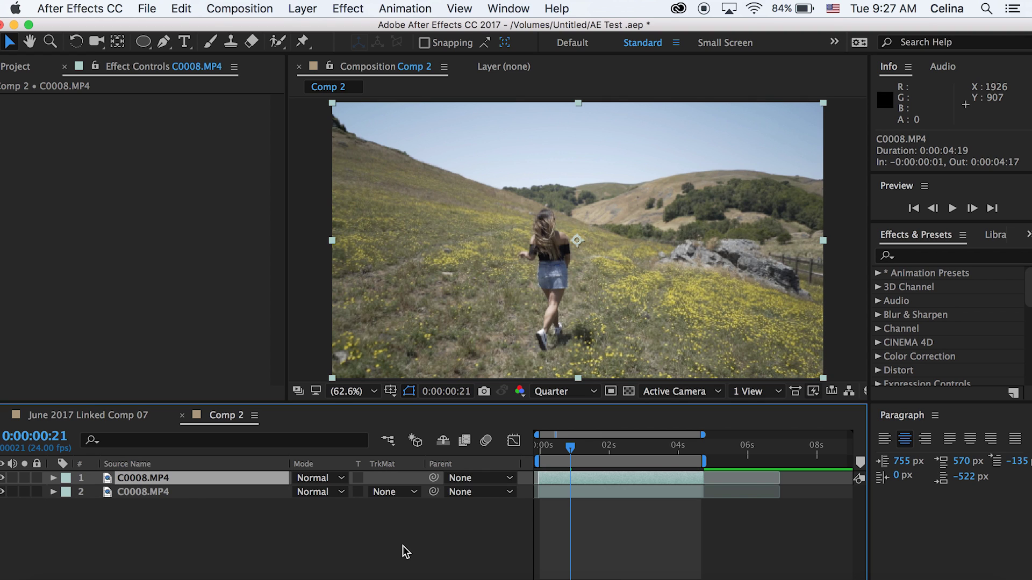
pyautogui.hotkey('ctrl', 'z')
pyautogui.click(724, 496)
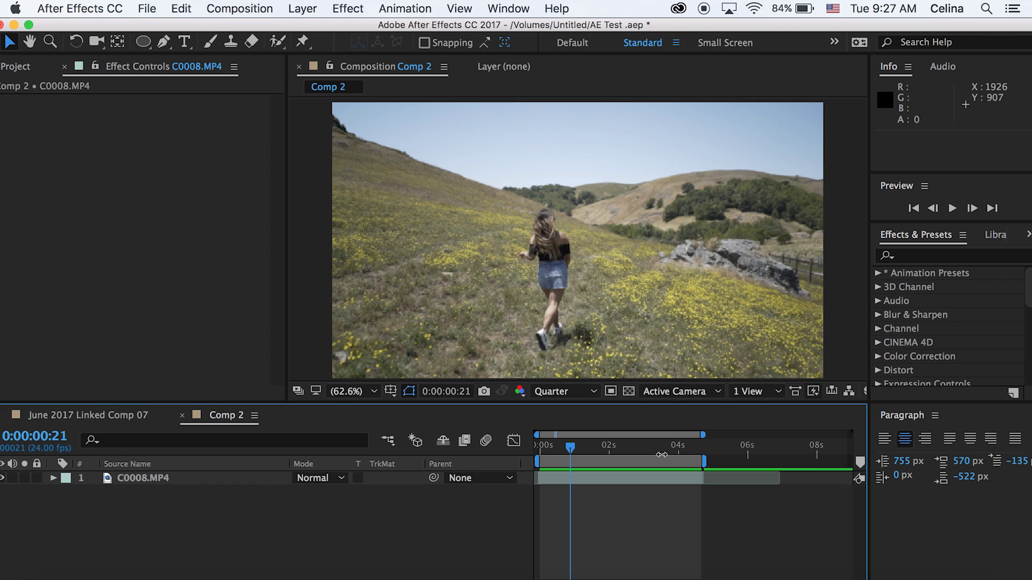
pyautogui.click(650, 473)
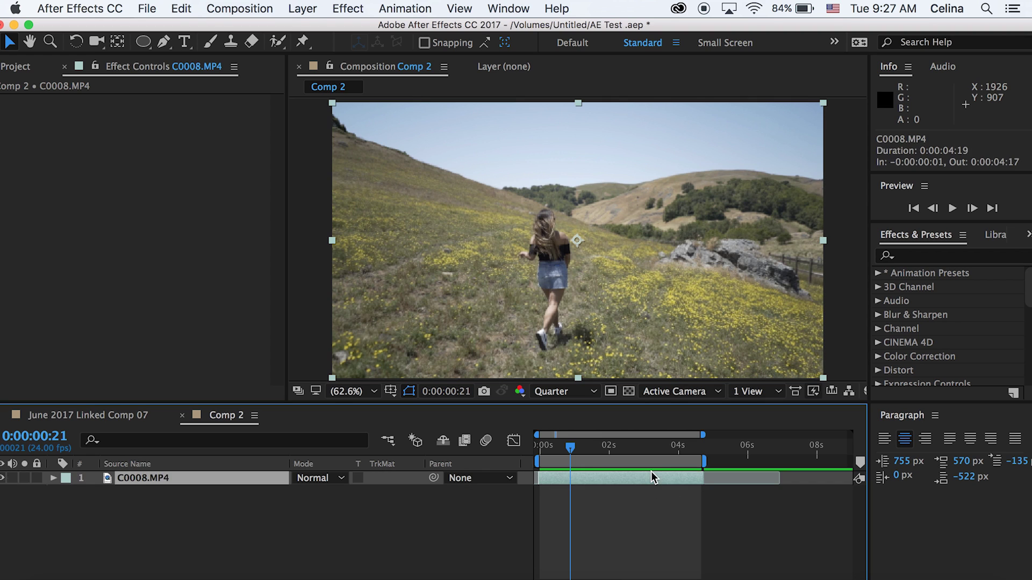
pyautogui.click(967, 253)
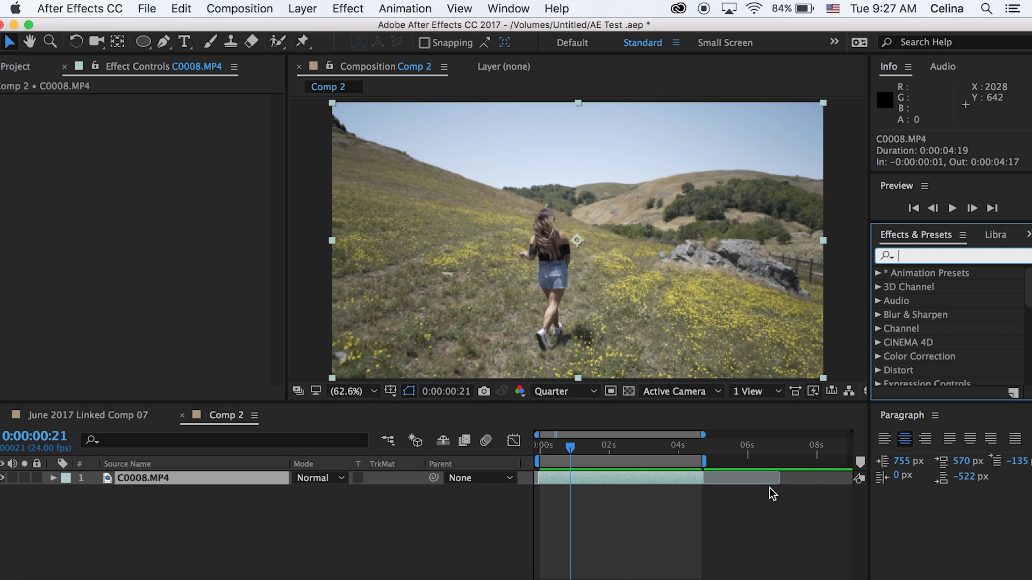
pyautogui.click(743, 527)
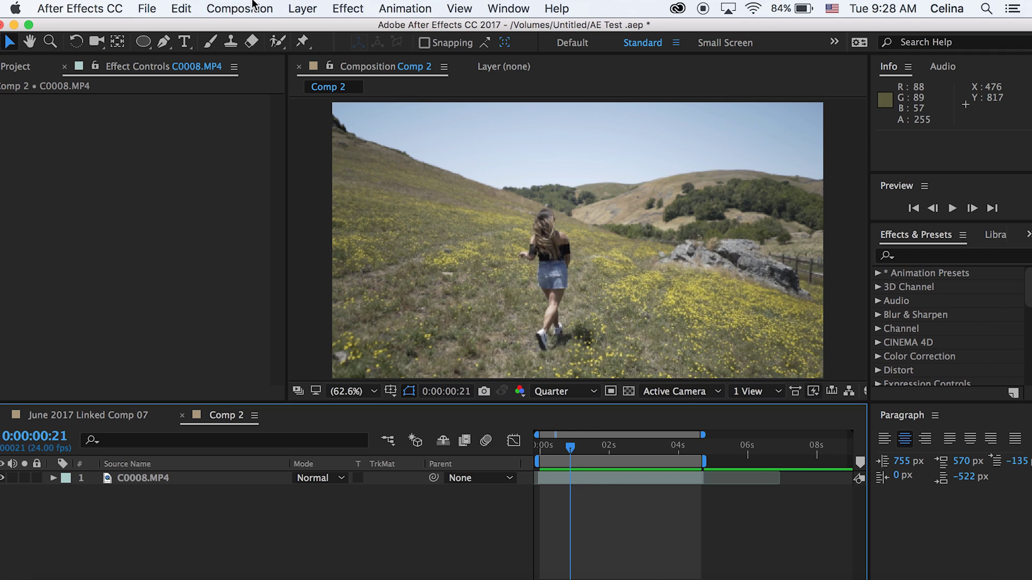
# - Create Adjustment Layer 3 above the clip, carrying Lumetri Color and Optics Compensation
pyautogui.click(302, 8)
pyautogui.moveTo(310, 27)
pyautogui.click(566, 122)
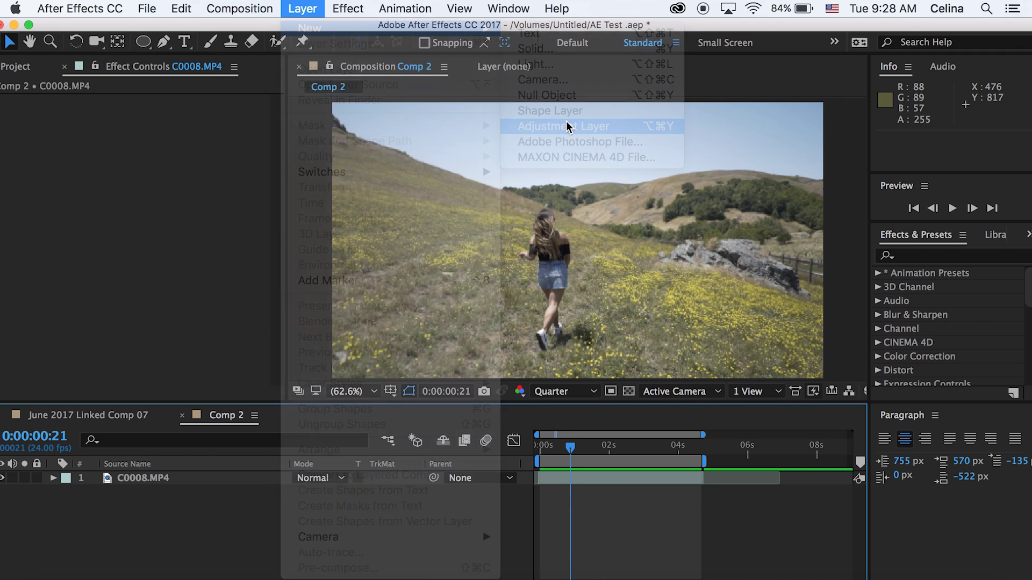
pyautogui.write('lumetr')
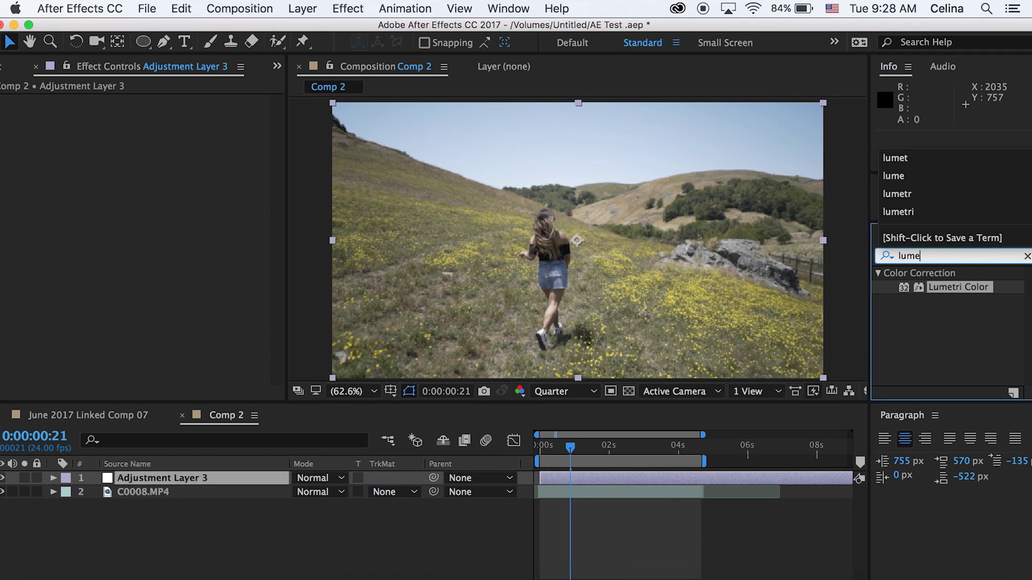
pyautogui.doubleClick(950, 287)
pyautogui.write('optic')
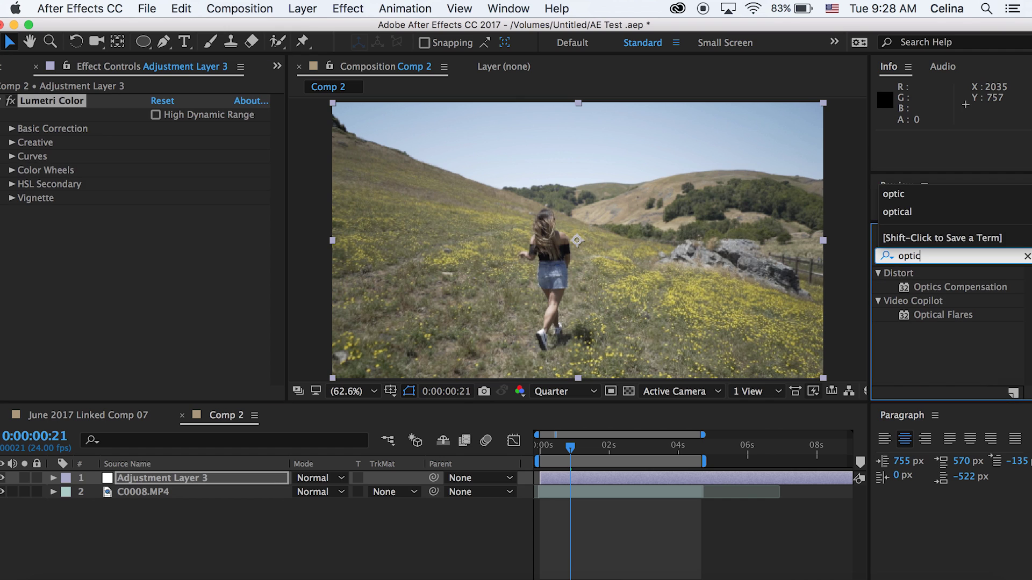
pyautogui.doubleClick(964, 288)
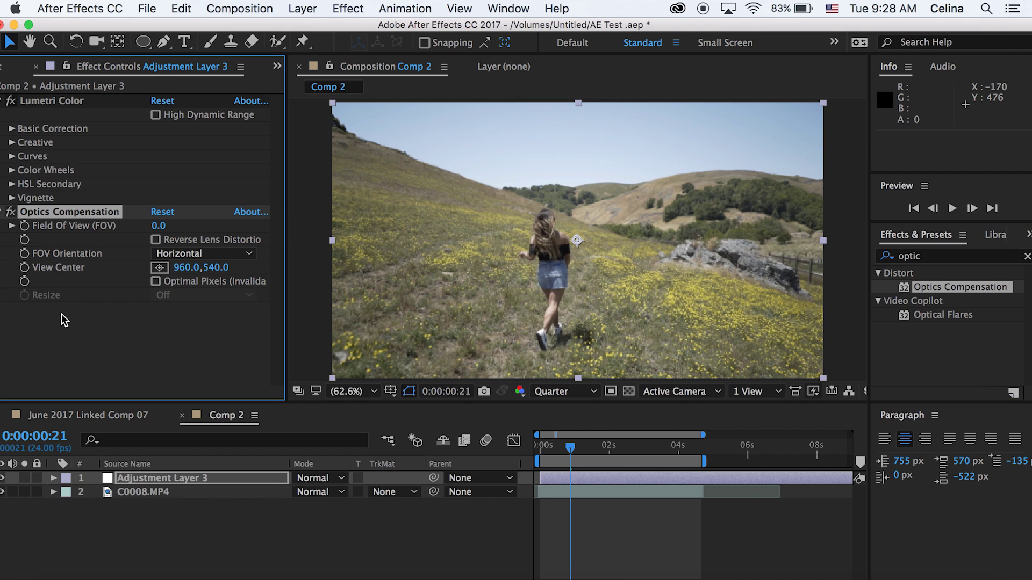
# - Enable Reverse Lens Distortion, set Field Of View to 85.4, and preview the warped clip
pyautogui.click(155, 240)
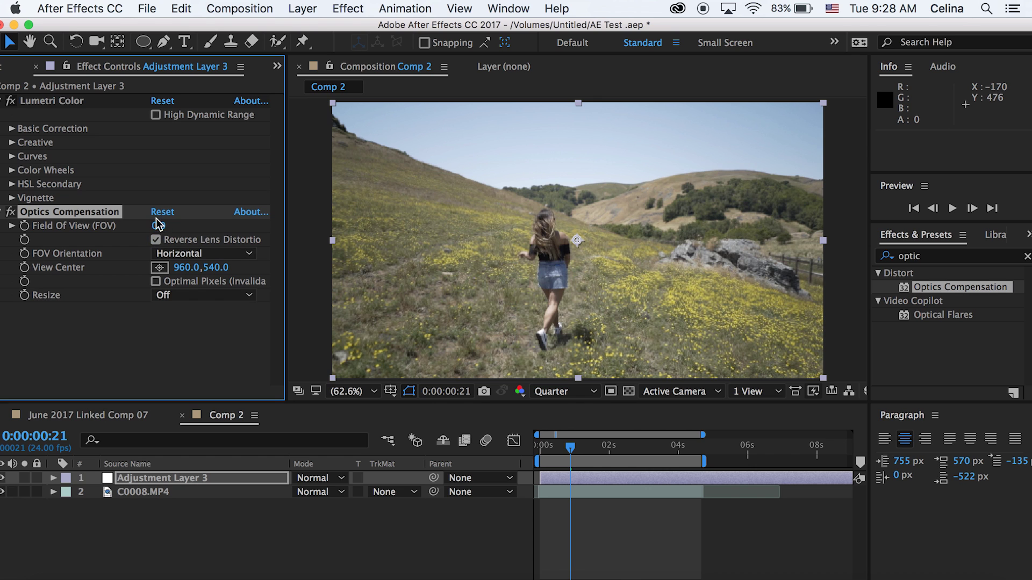
pyautogui.moveTo(159, 226)
pyautogui.mouseDown()
pyautogui.moveTo(758, 109)
pyautogui.moveTo(714, 148)
pyautogui.mouseUp()
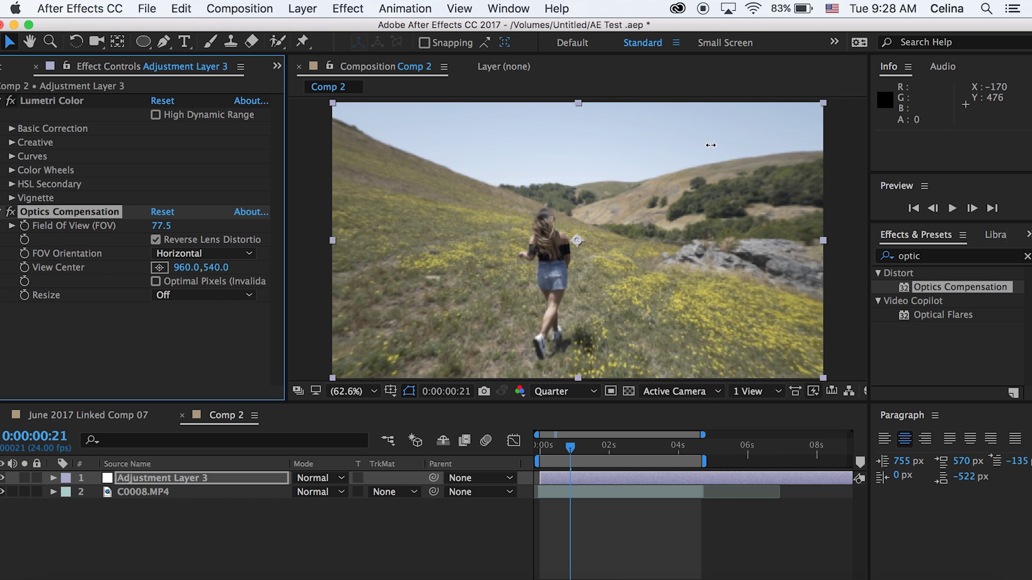
pyautogui.moveTo(714, 148); pyautogui.dragTo(716, 148)
pyautogui.click(551, 445)
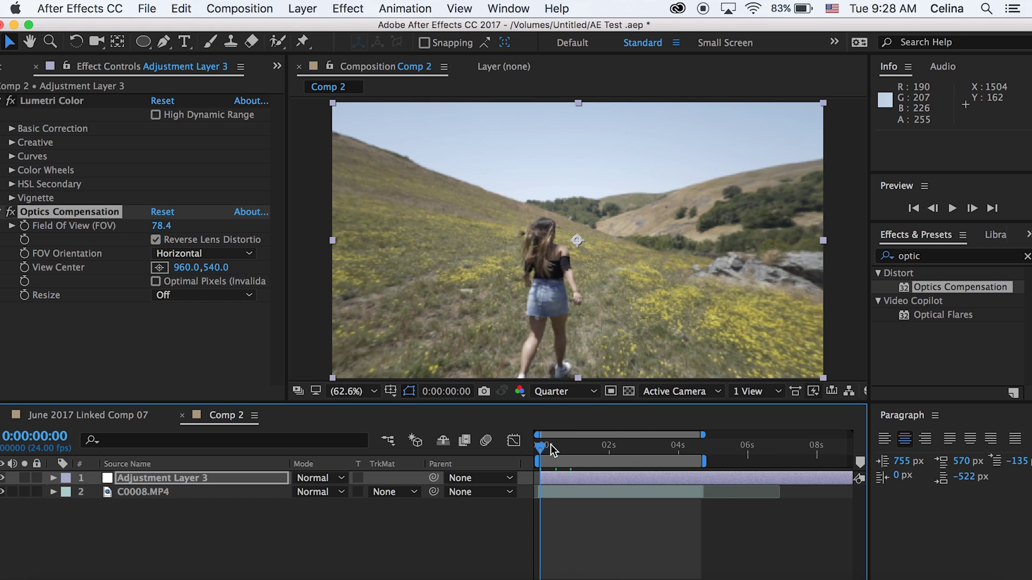
pyautogui.press('space')
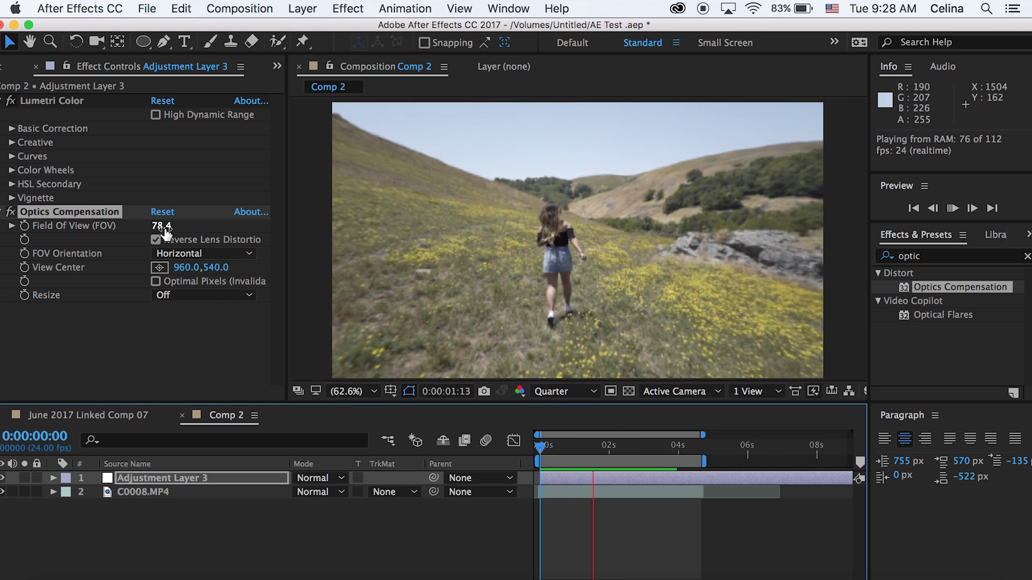
pyautogui.moveTo(161, 226); pyautogui.dragTo(226, 224)
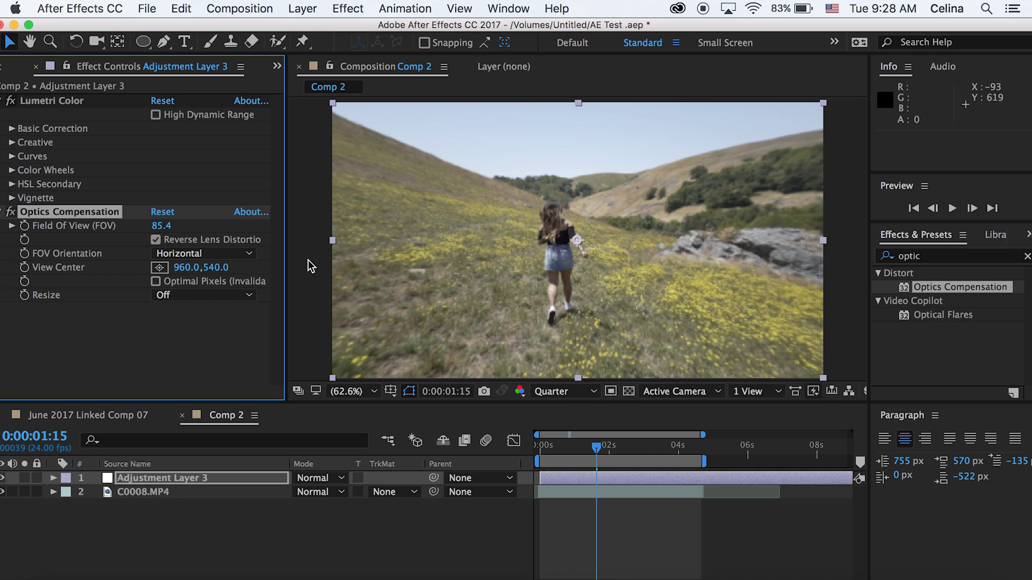
pyautogui.press('space')
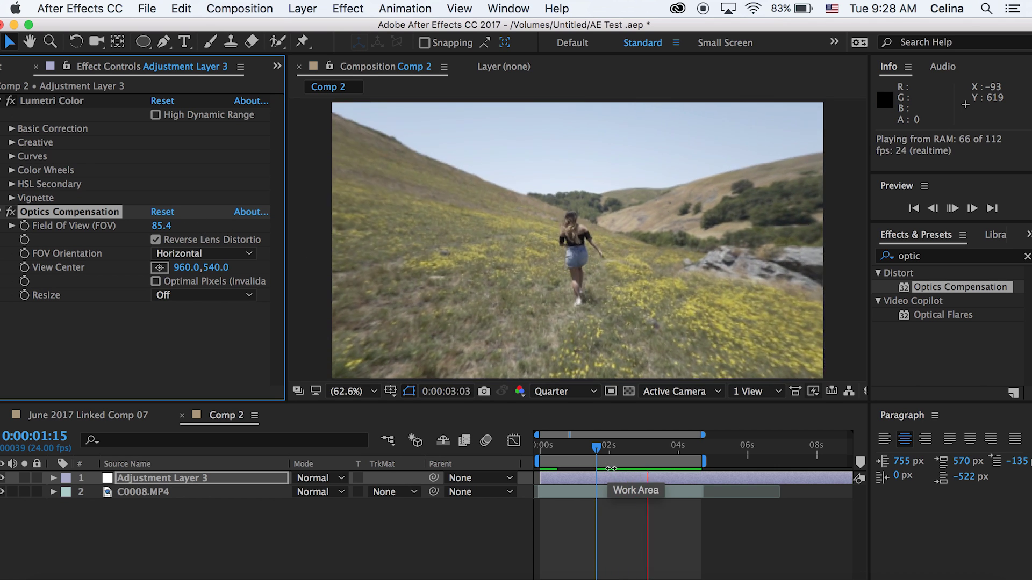
pyautogui.click(613, 468)
pyautogui.moveTo(561, 453); pyautogui.dragTo(564, 454)
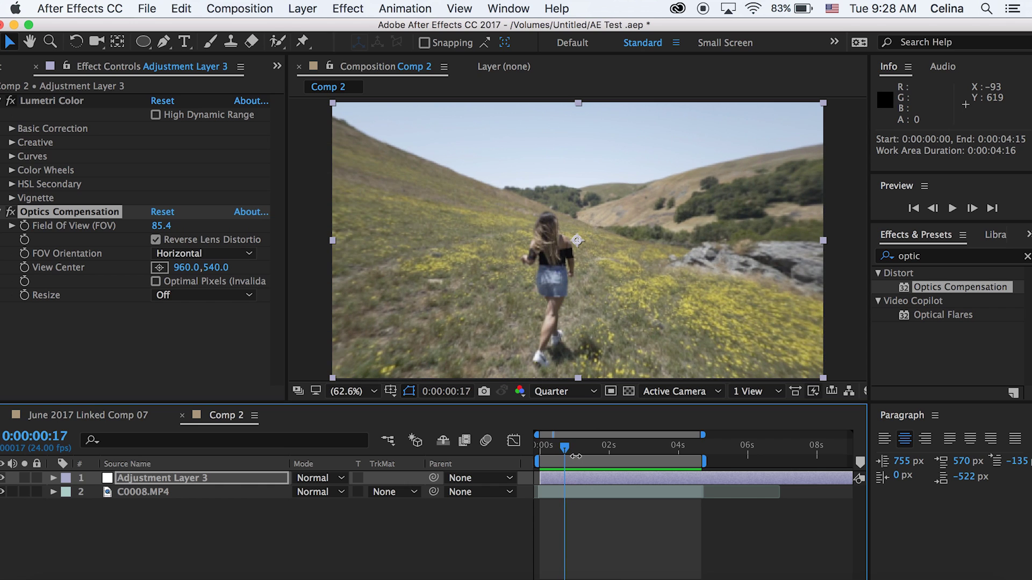
# - Apply Set Channels to the C0008.MP4 layer and duplicate it into extra copies
pyautogui.click(587, 535)
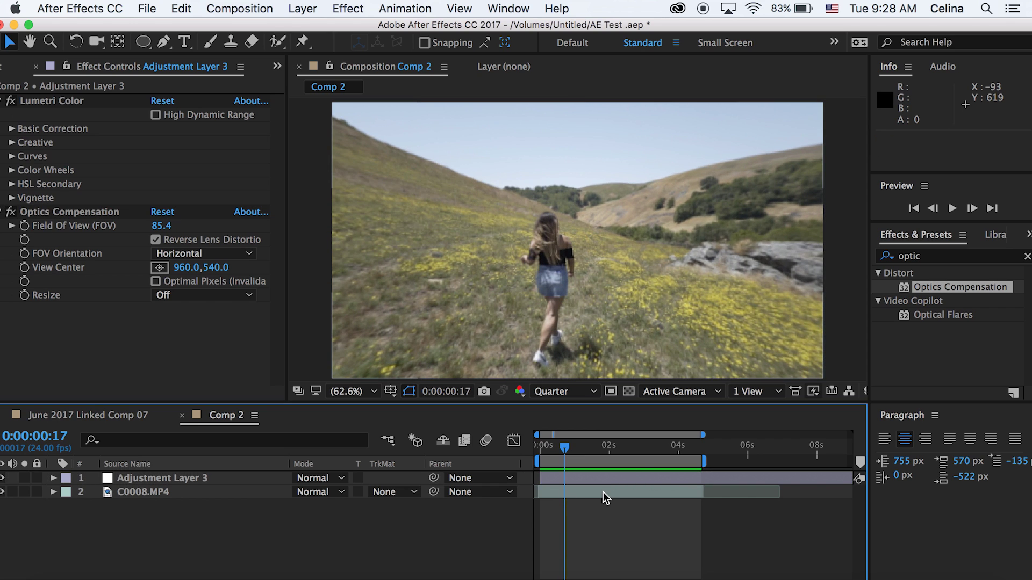
pyautogui.click(1027, 258)
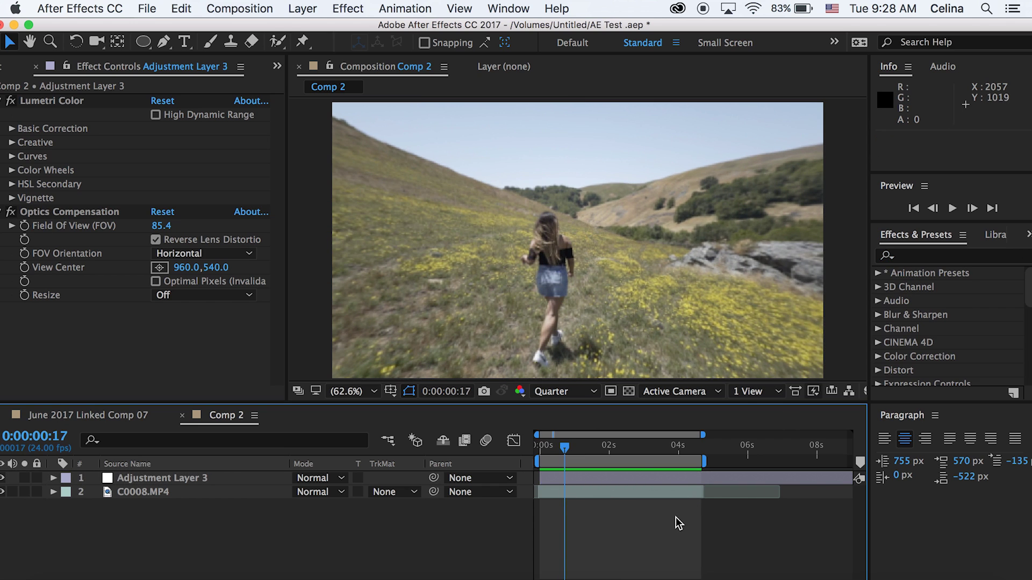
pyautogui.click(622, 494)
pyautogui.click(959, 256)
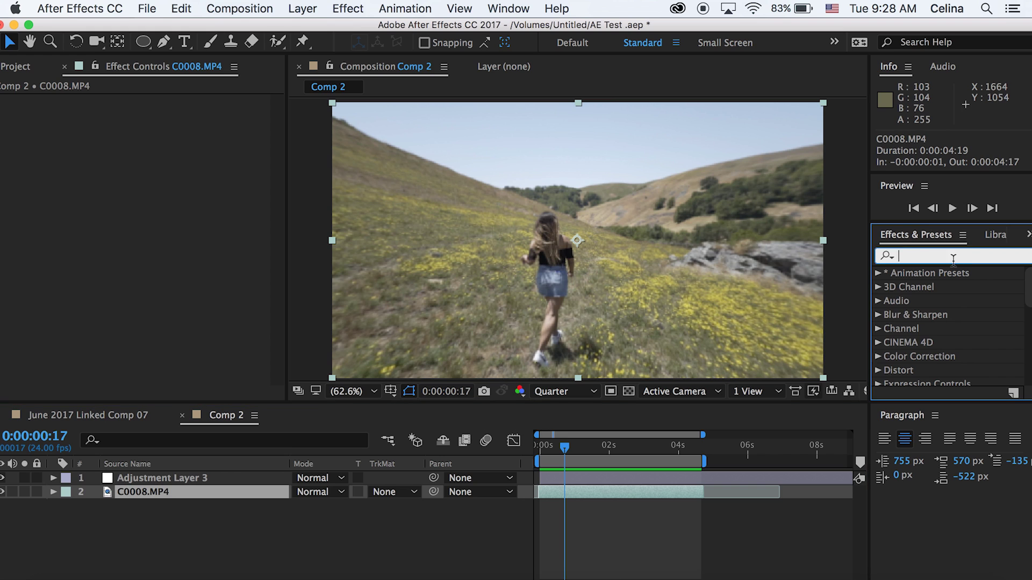
pyautogui.write('set c')
pyautogui.doubleClick(939, 288)
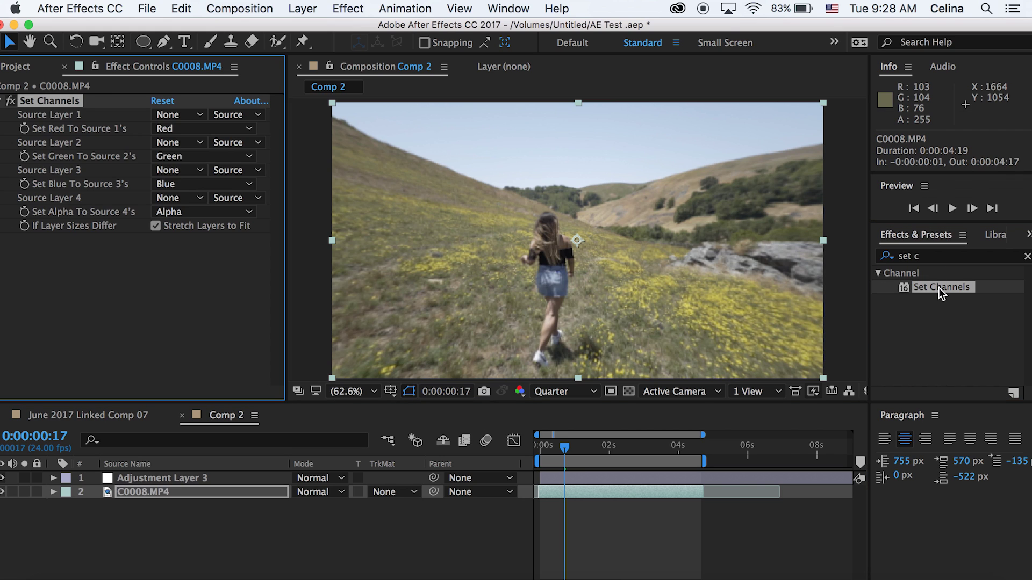
pyautogui.click(639, 492)
pyautogui.hotkey('ctrl', 'd')
pyautogui.hotkey('ctrl', 'd')
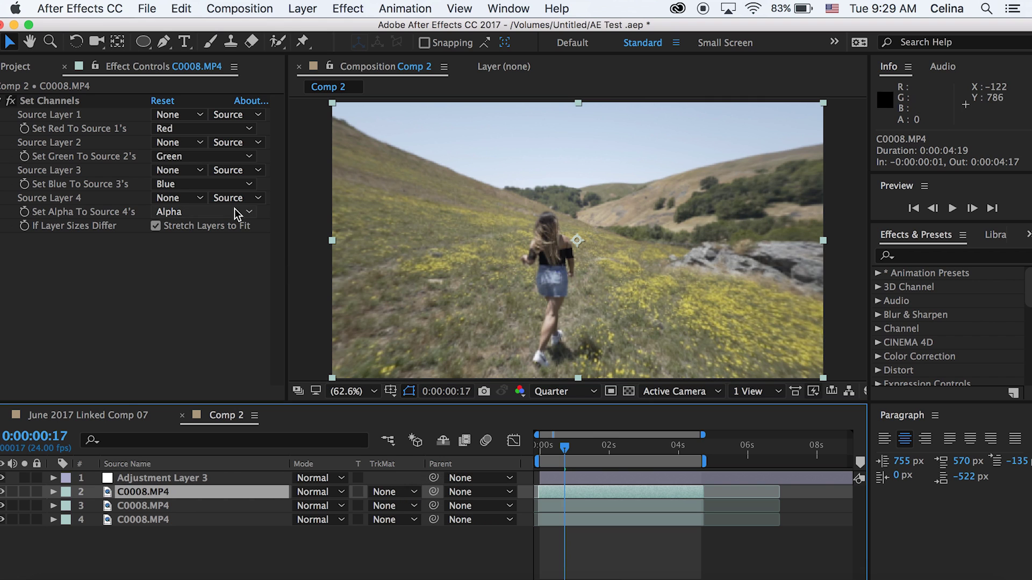
# - Turn off the Green and Blue sources on the first clip copy, leaving red
pyautogui.click(199, 157)
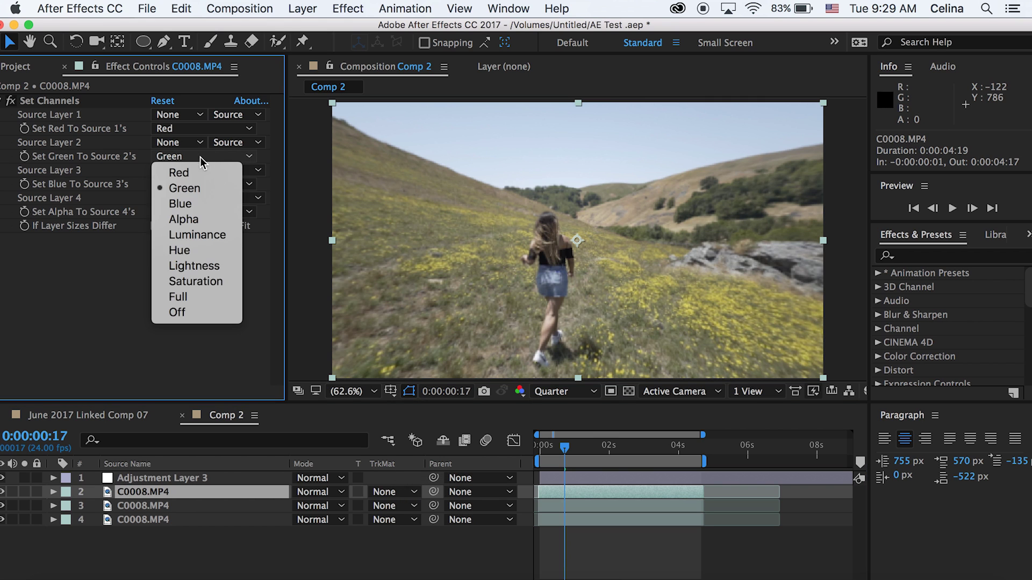
pyautogui.click(187, 307)
pyautogui.click(184, 182)
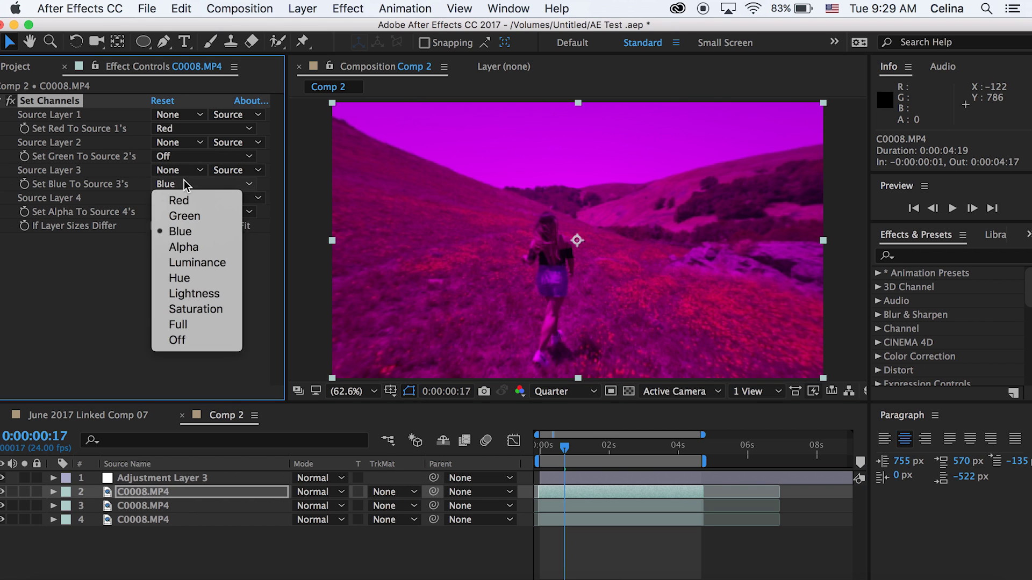
pyautogui.click(181, 340)
# - On layer 3, turn off the Red and Blue sources, leaving only green
pyautogui.click(141, 506)
pyautogui.click(203, 128)
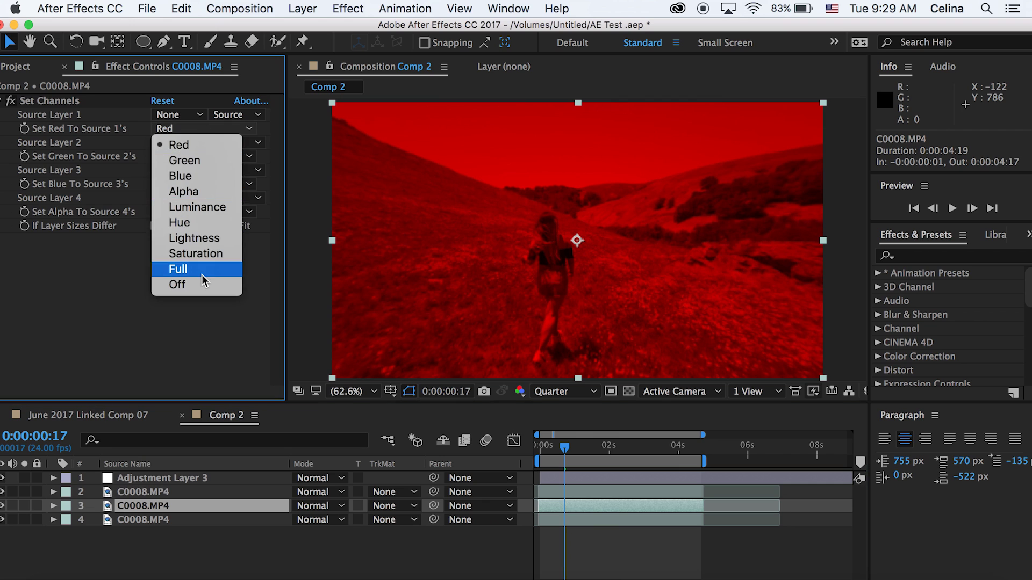
pyautogui.click(200, 286)
pyautogui.click(189, 184)
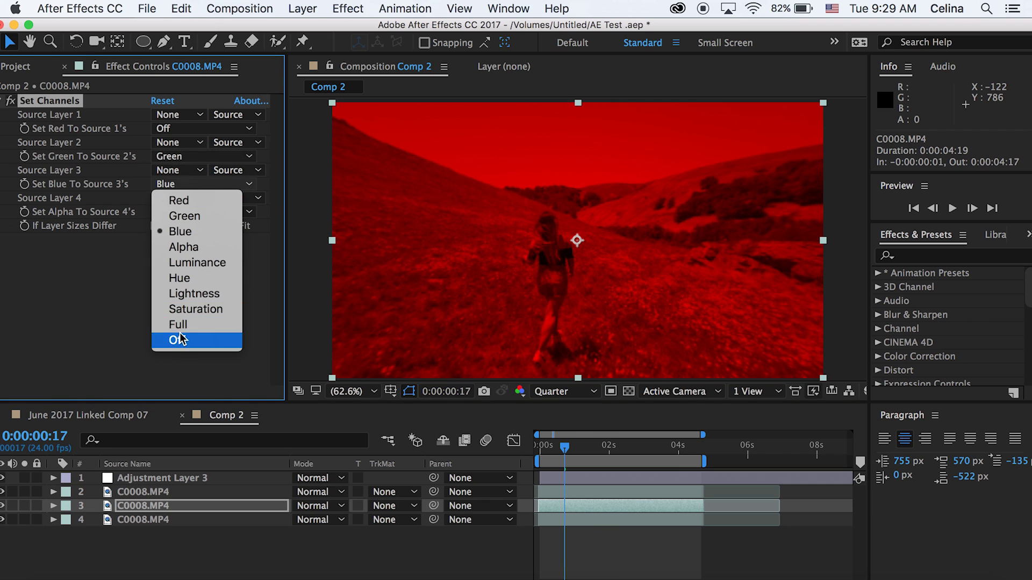
pyautogui.click(174, 342)
# - On layer 4, turn off the Red and Green sources, leaving only blue
pyautogui.click(149, 507)
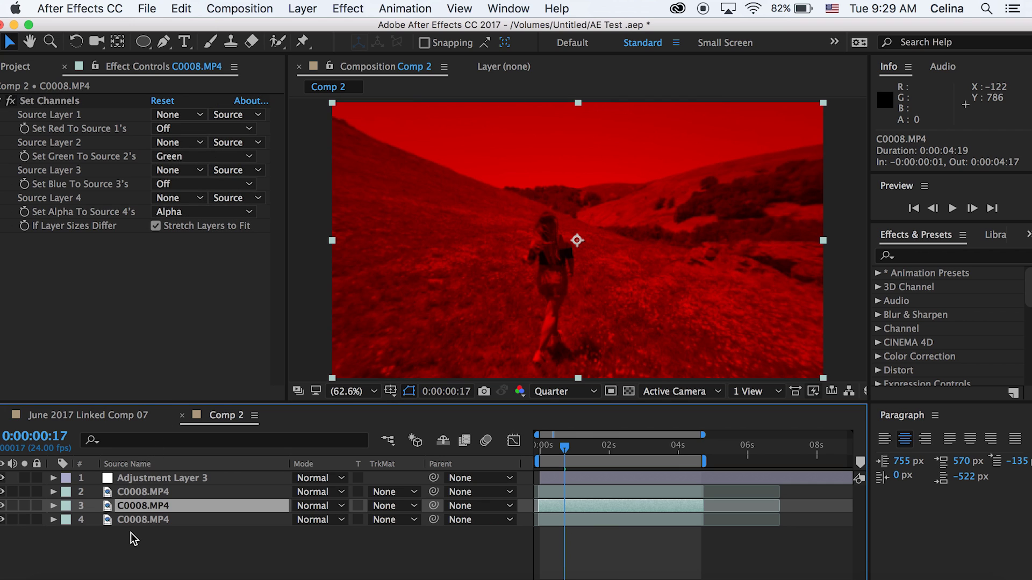
pyautogui.click(137, 520)
pyautogui.click(190, 129)
pyautogui.click(179, 286)
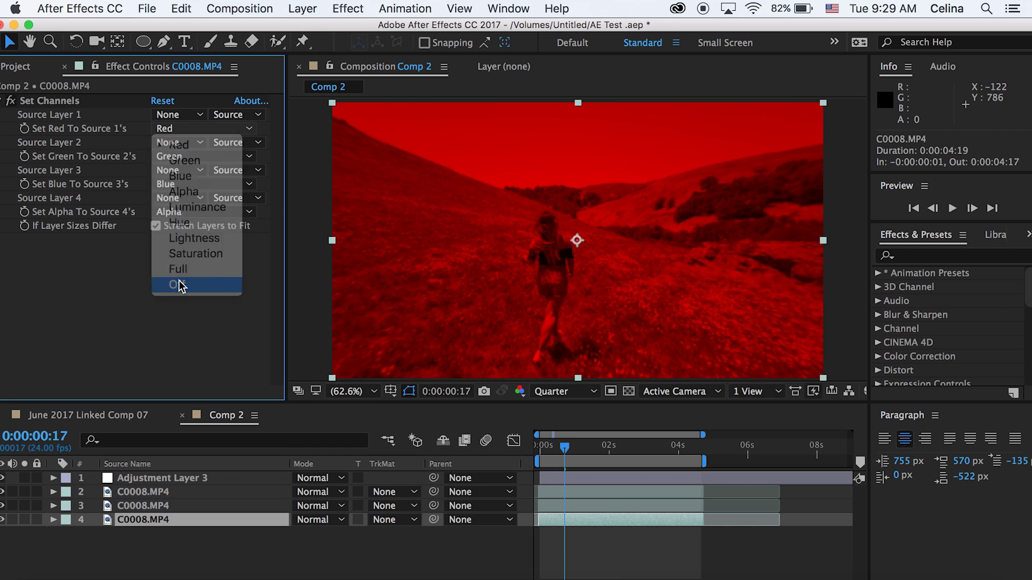
pyautogui.click(190, 155)
pyautogui.click(185, 312)
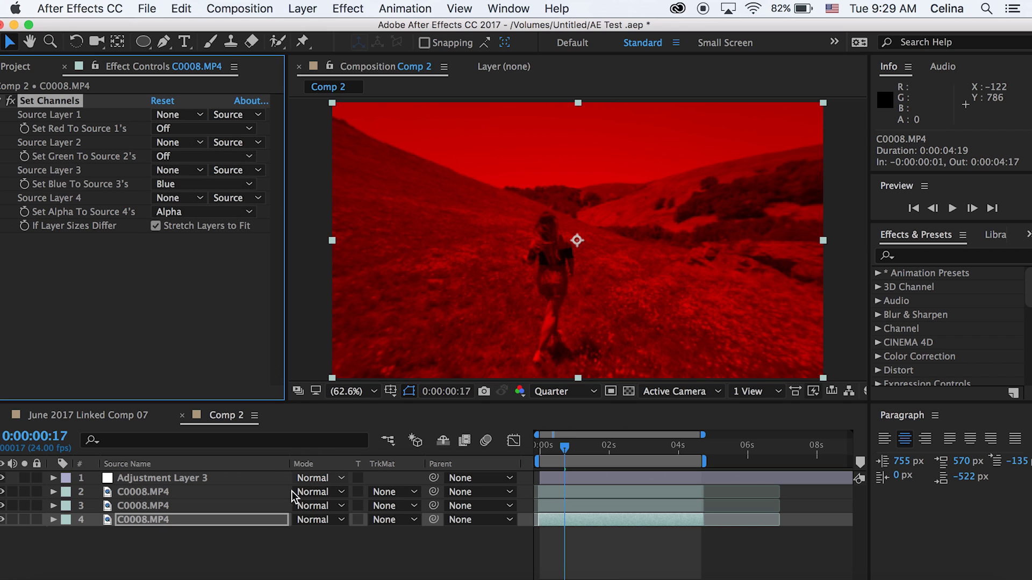
# - Set C0008.MP4 layers 2 through 4 to the Screen blend mode
pyautogui.keyDown('shift'); pyautogui.click(153, 492); pyautogui.keyUp('shift')
pyautogui.click(336, 492)
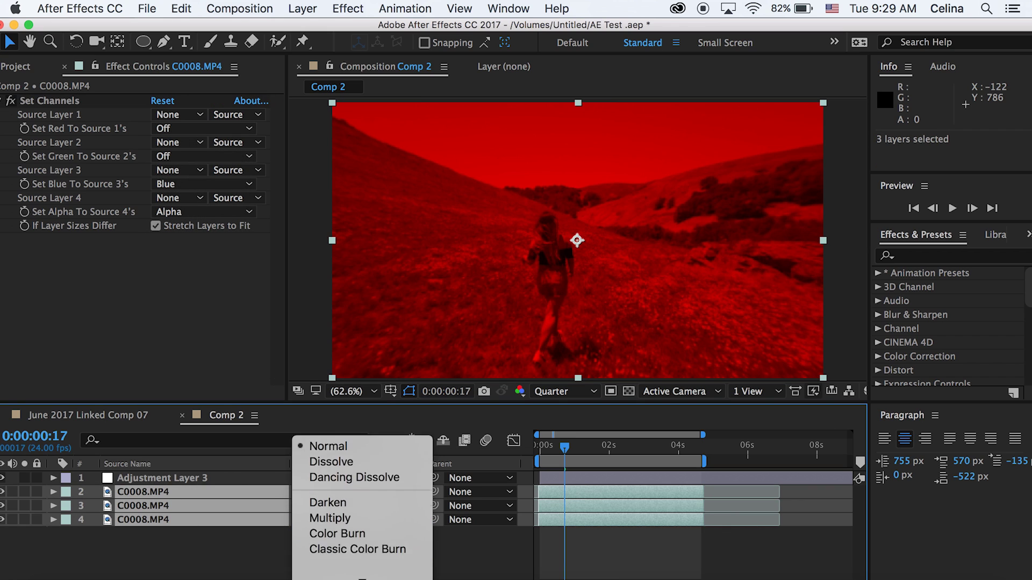
pyautogui.click(329, 528)
pyautogui.click(627, 553)
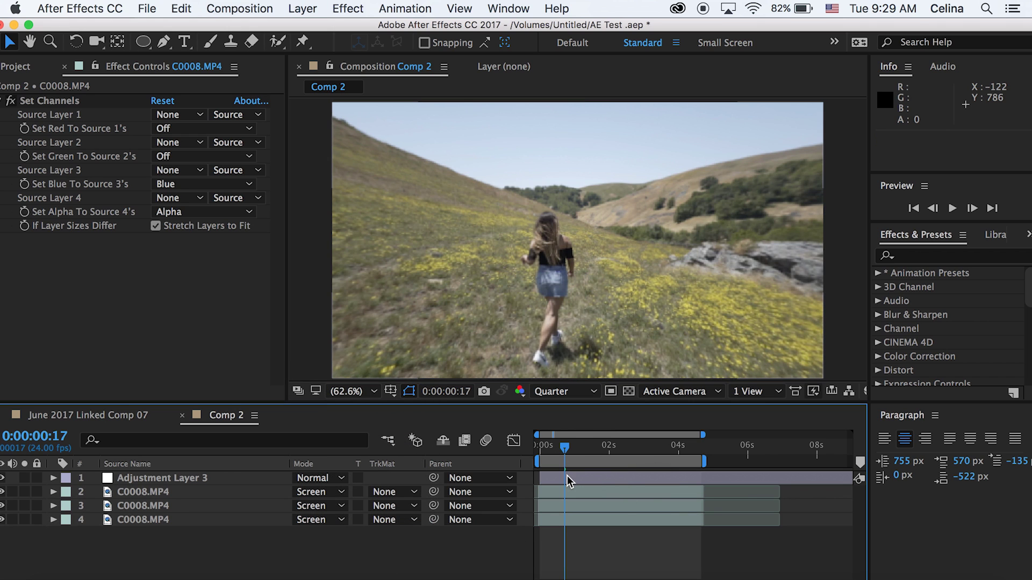
# - Copy Optics Compensation from Adjustment Layer 3 onto layer 4, lowering its Field Of View to 34.8
pyautogui.click(567, 477)
pyautogui.click(63, 217)
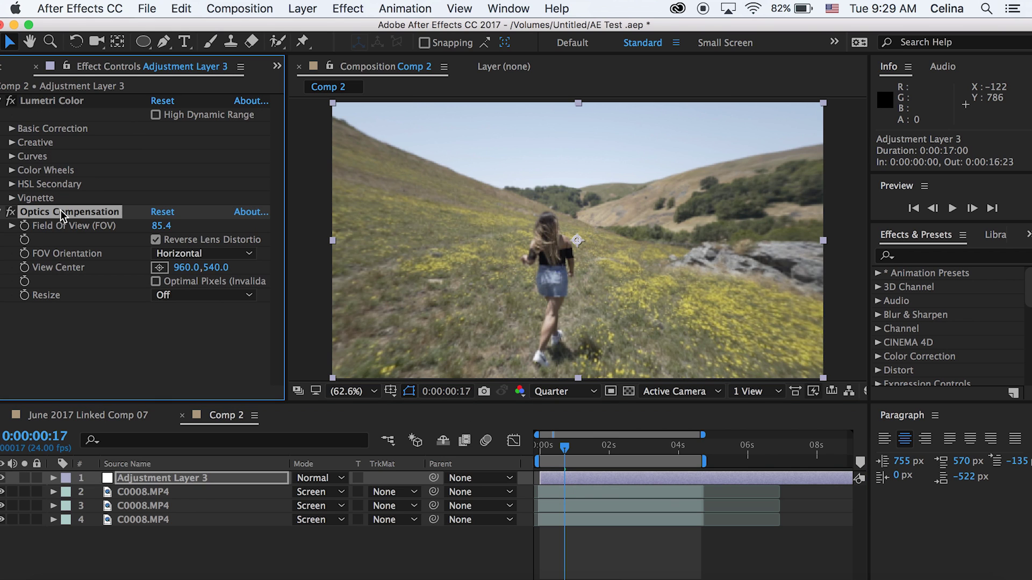
pyautogui.click(557, 517)
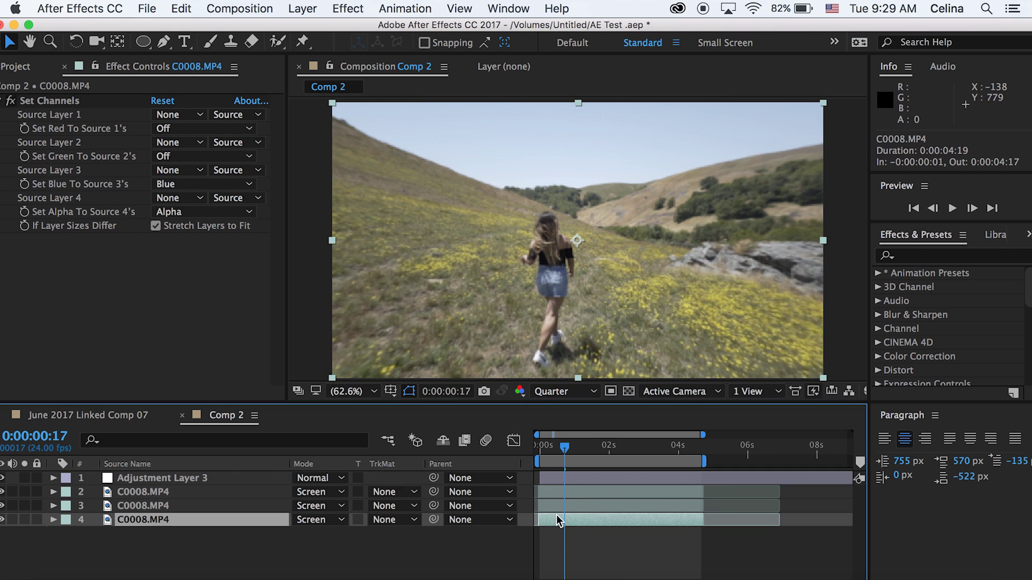
pyautogui.hotkey('ctrl', 'v')
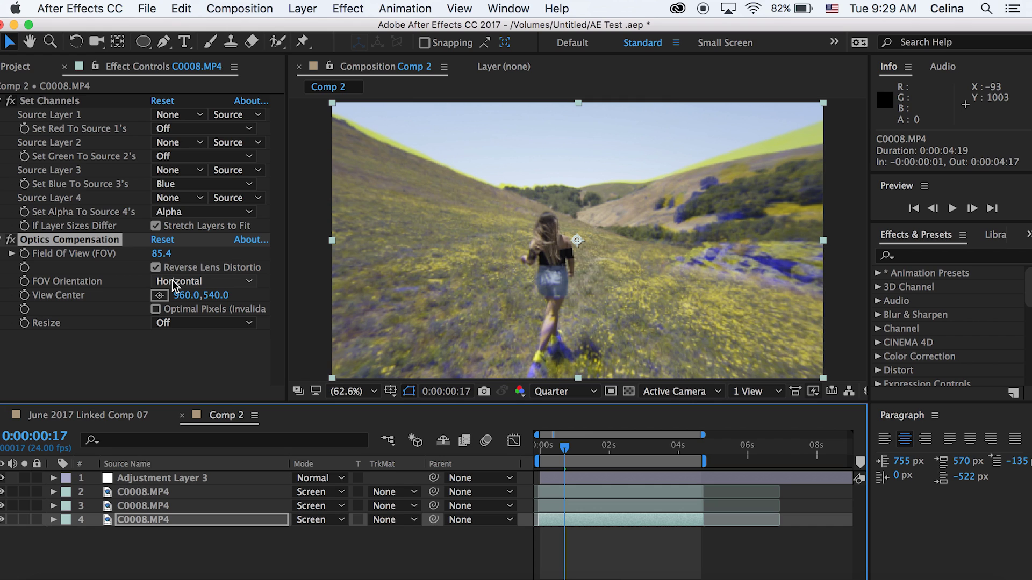
pyautogui.click(161, 255)
pyautogui.moveTo(86, 261); pyautogui.dragTo(49, 261)
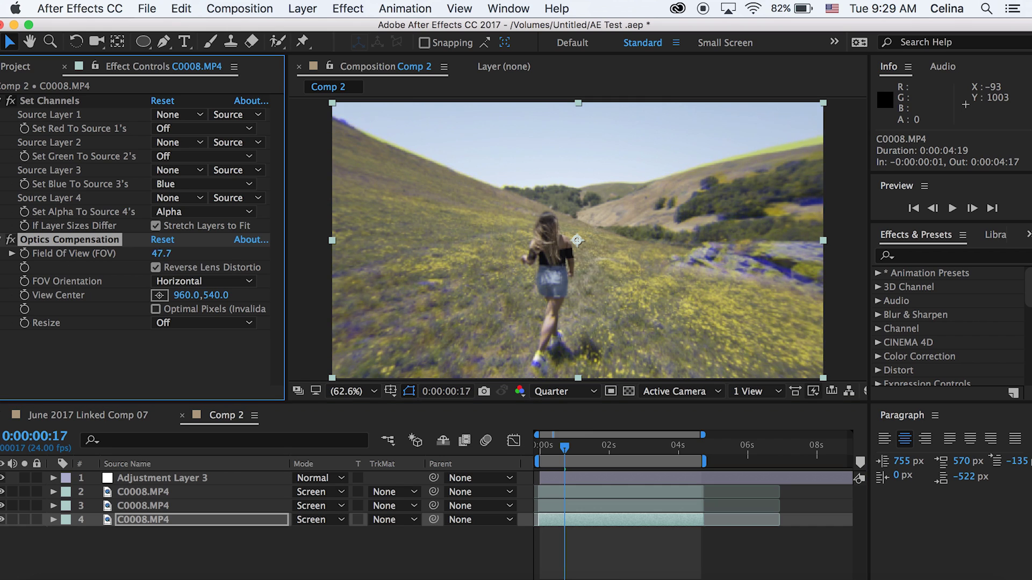
pyautogui.moveTo(162, 253); pyautogui.dragTo(159, 254)
# - Set layer 3's Field Of View to 48.9 and layer 2's to 64.7
pyautogui.click(556, 506)
pyautogui.moveTo(162, 253); pyautogui.dragTo(110, 253)
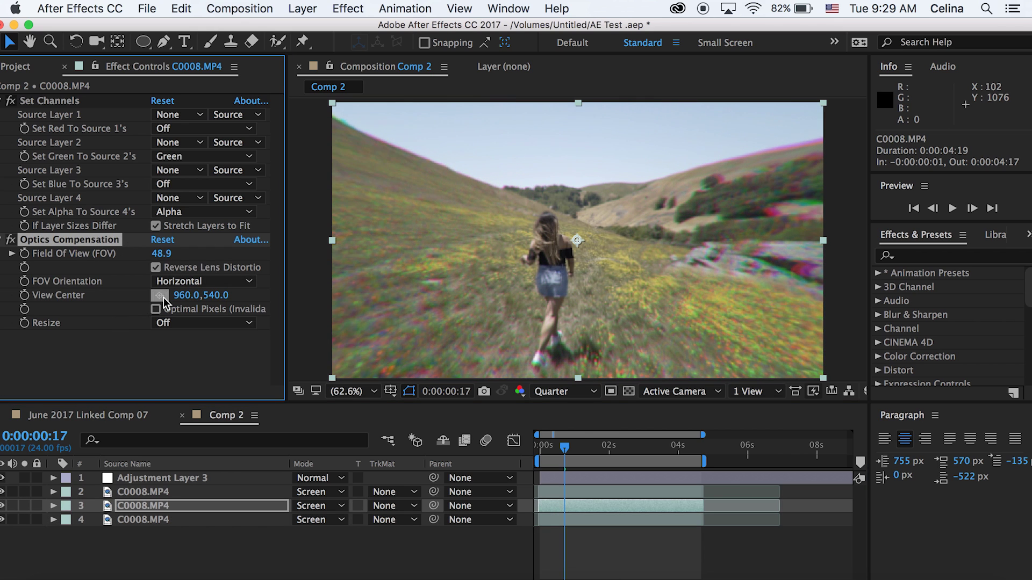
pyautogui.click(159, 255)
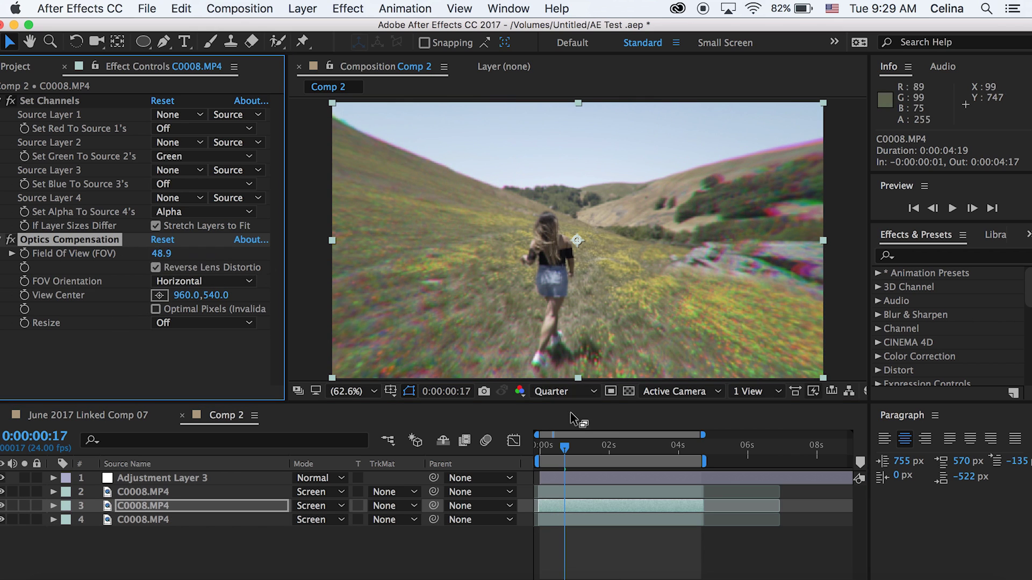
pyautogui.click(556, 492)
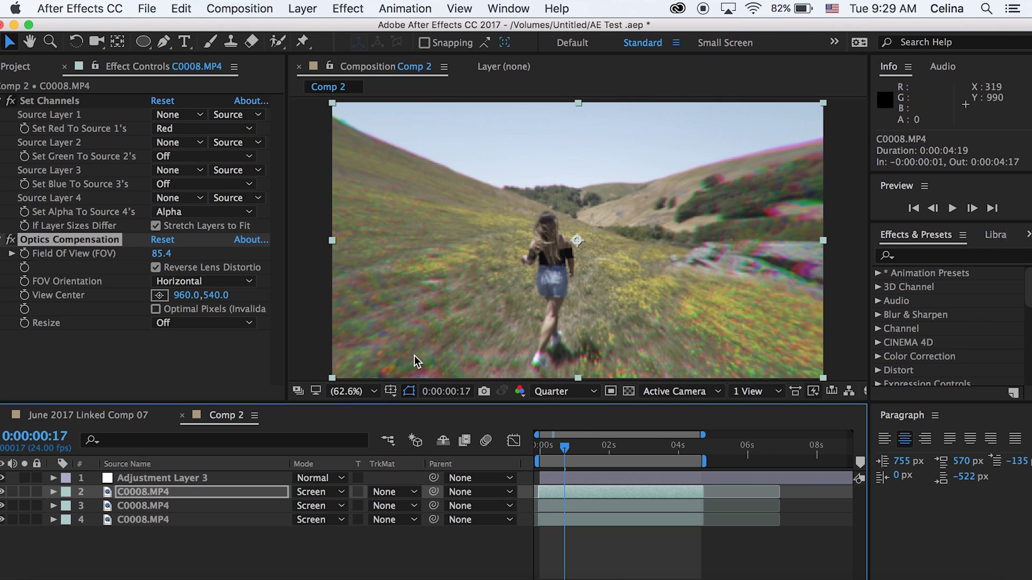
pyautogui.click(158, 254)
pyautogui.write('56.8')
pyautogui.press('Return')
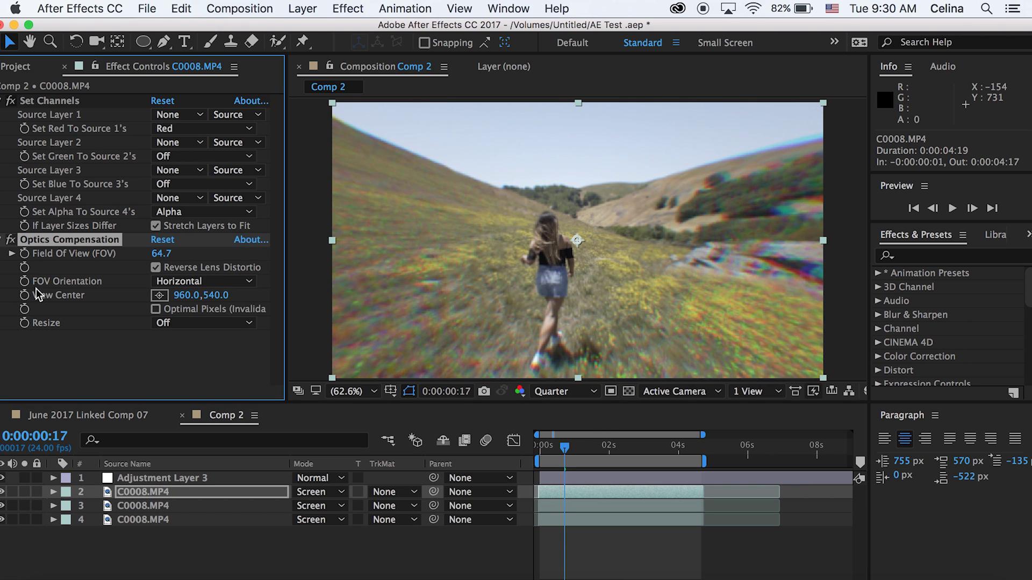
pyautogui.click(582, 517)
pyautogui.moveTo(561, 453); pyautogui.dragTo(558, 453)
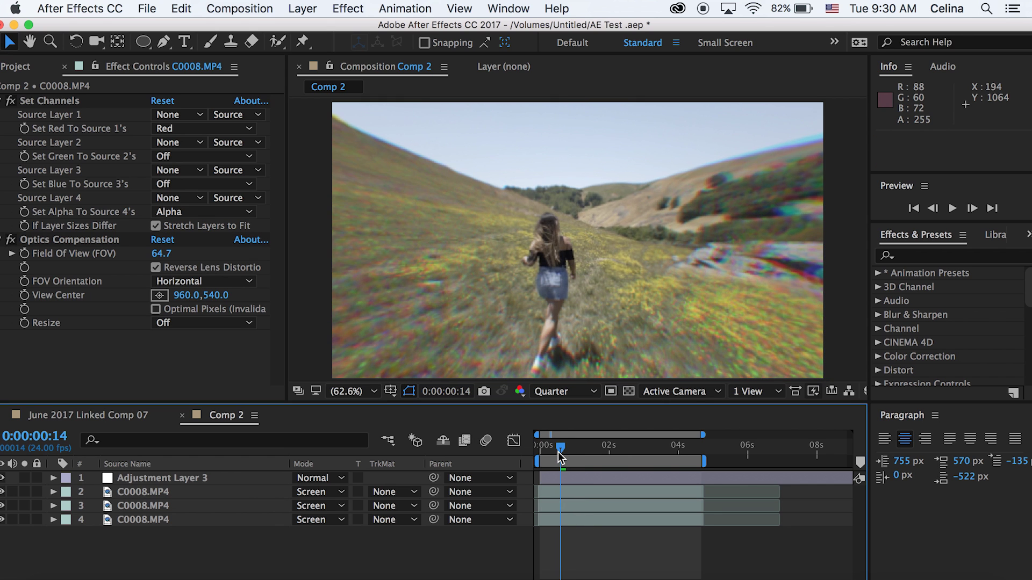
pyautogui.press('space')
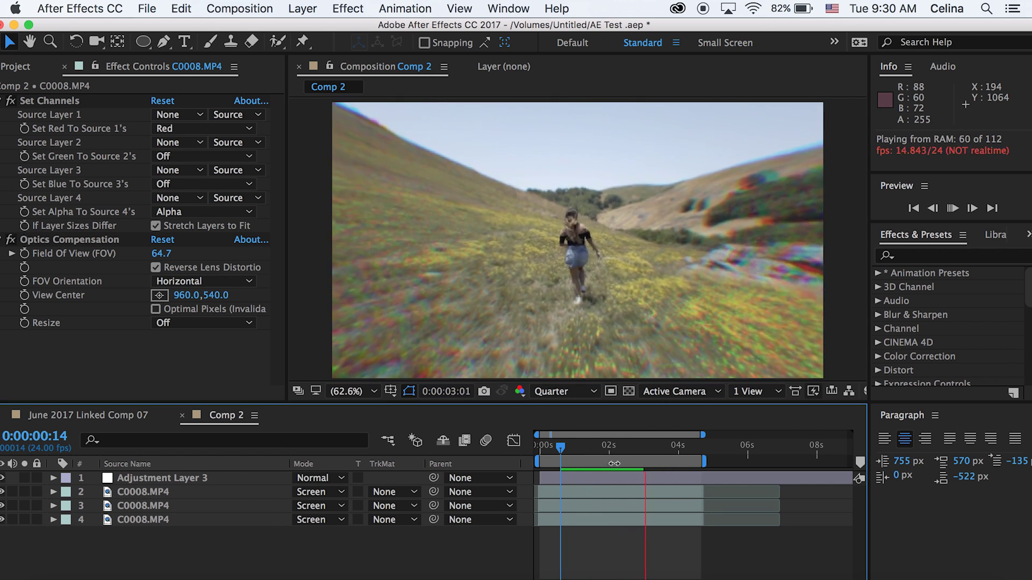
pyautogui.press('space')
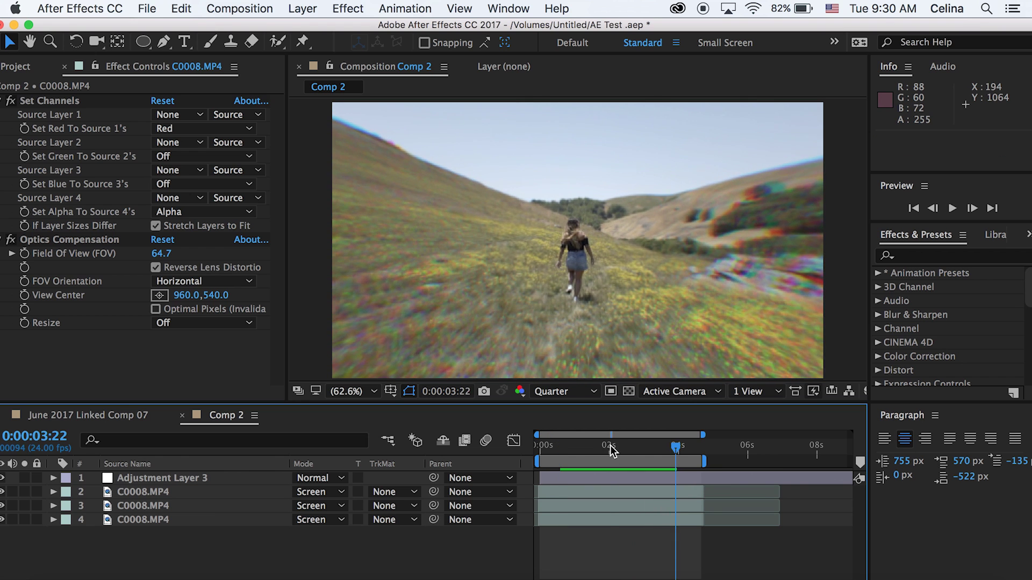
pyautogui.click(584, 446)
pyautogui.press('Home')
pyautogui.press('space')
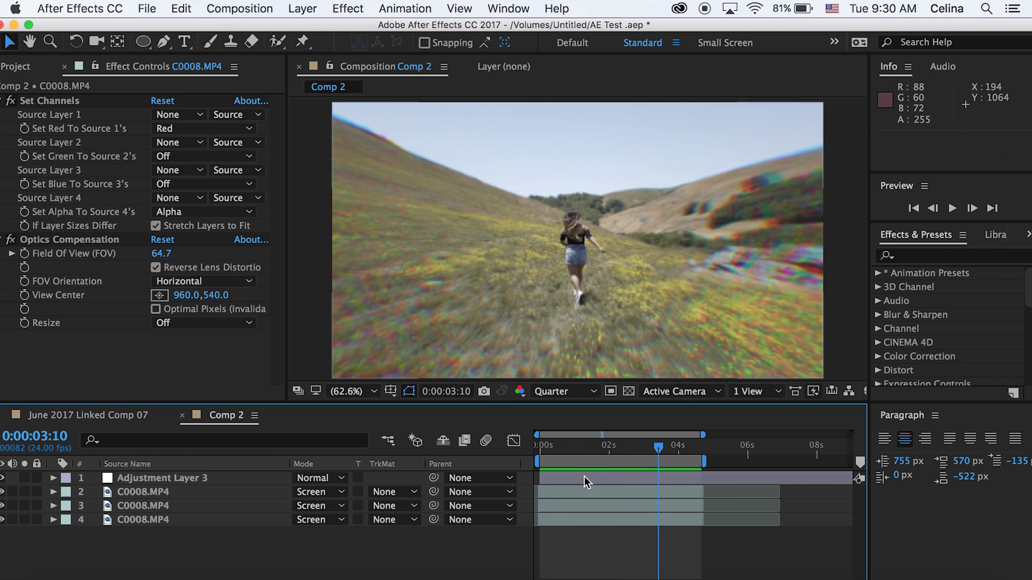
# - Give Adjustment Layer 3's Lumetri Color the FVS_2 look at Intensity 85, Faded Film 10, and preview
pyautogui.click(584, 477)
pyautogui.click(193, 248)
pyautogui.click(193, 280)
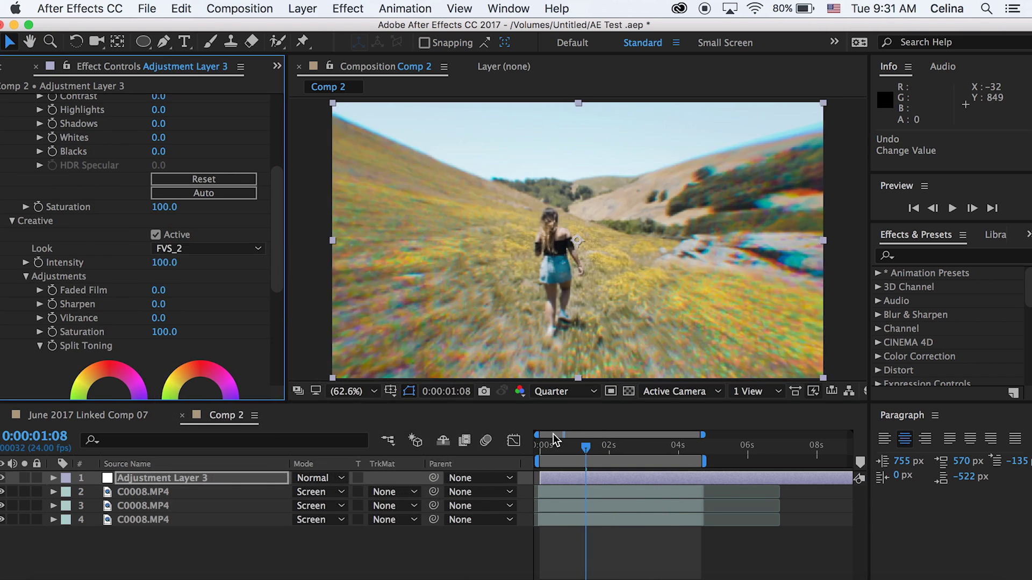
pyautogui.press('Home')
pyautogui.press('space')
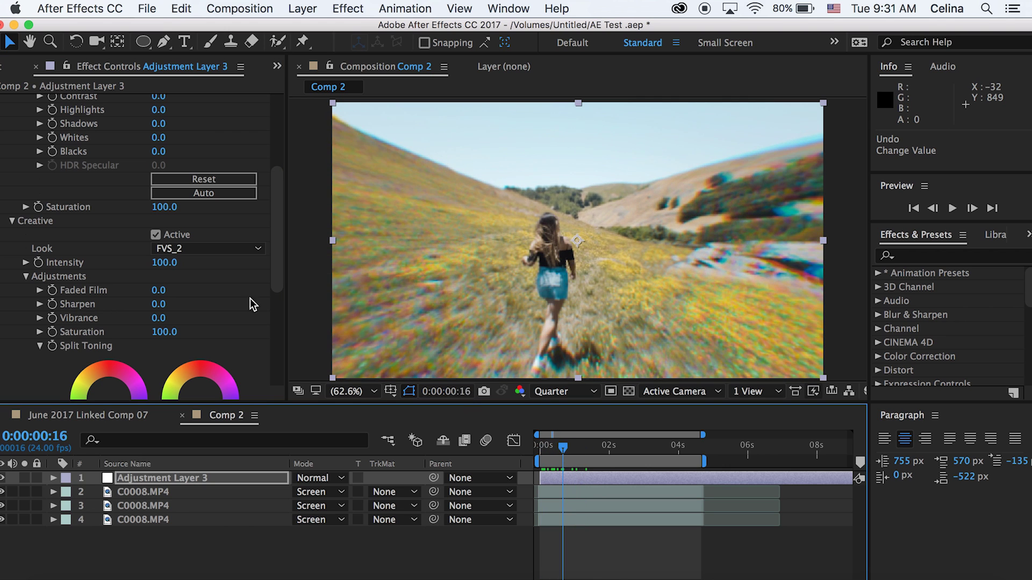
pyautogui.click(162, 262)
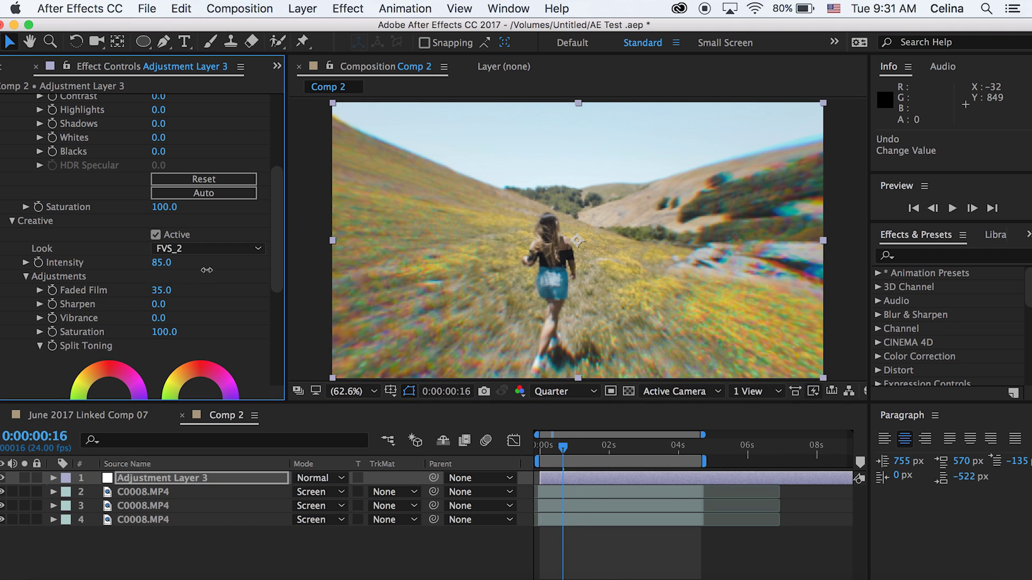
pyautogui.moveTo(207, 270); pyautogui.dragTo(172, 274)
pyautogui.press('space')
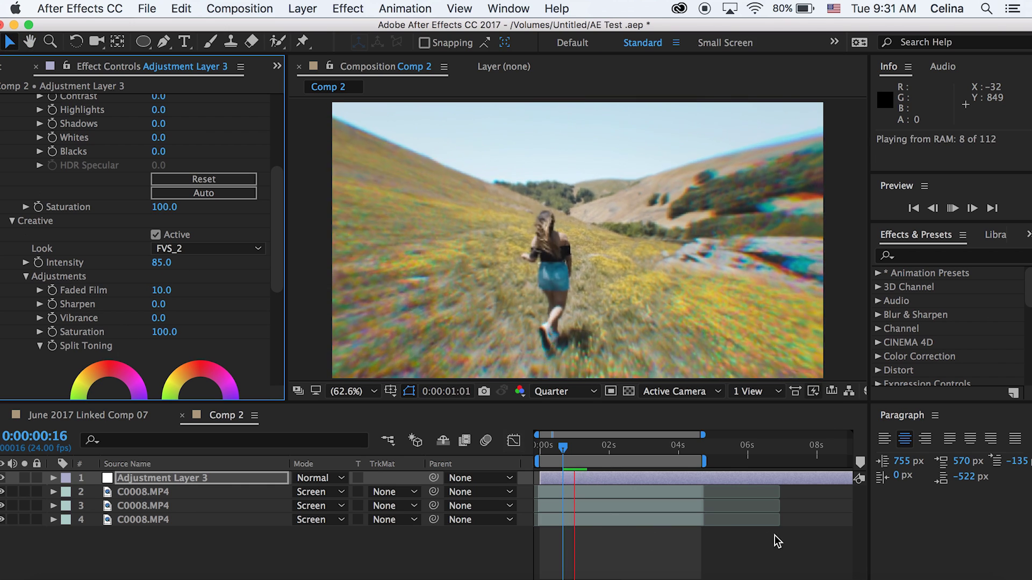